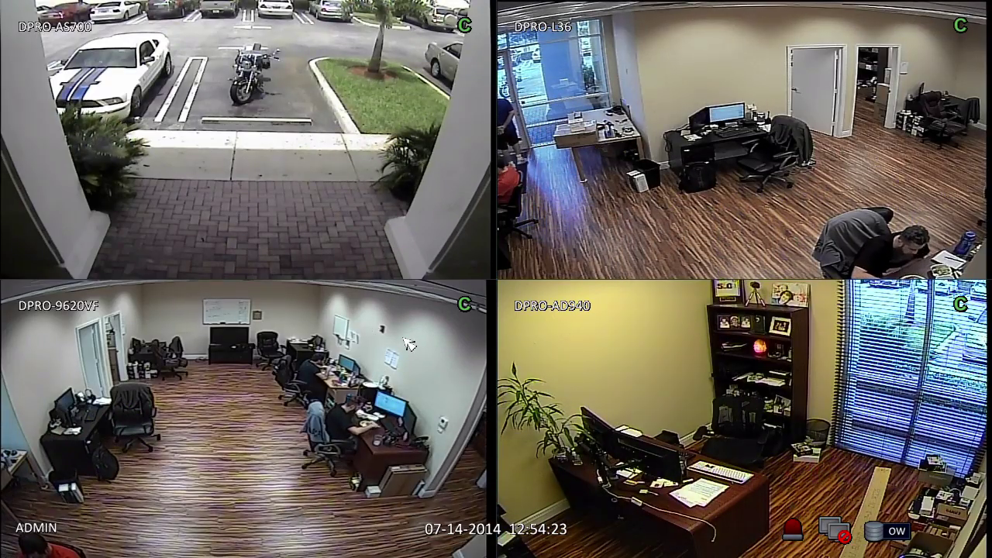
# Reveal the live-view control toolbar over the four-camera split
pyautogui.moveTo(403, 550)
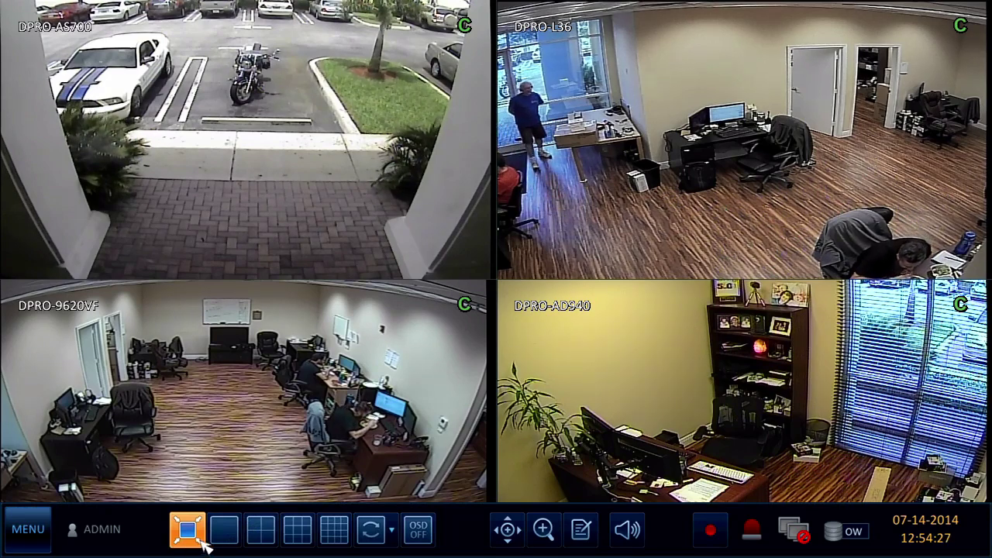
# Cycle the live view through 9-, 16- and 6-camera grids, ending on the 8-camera layout
pyautogui.click(307, 542)
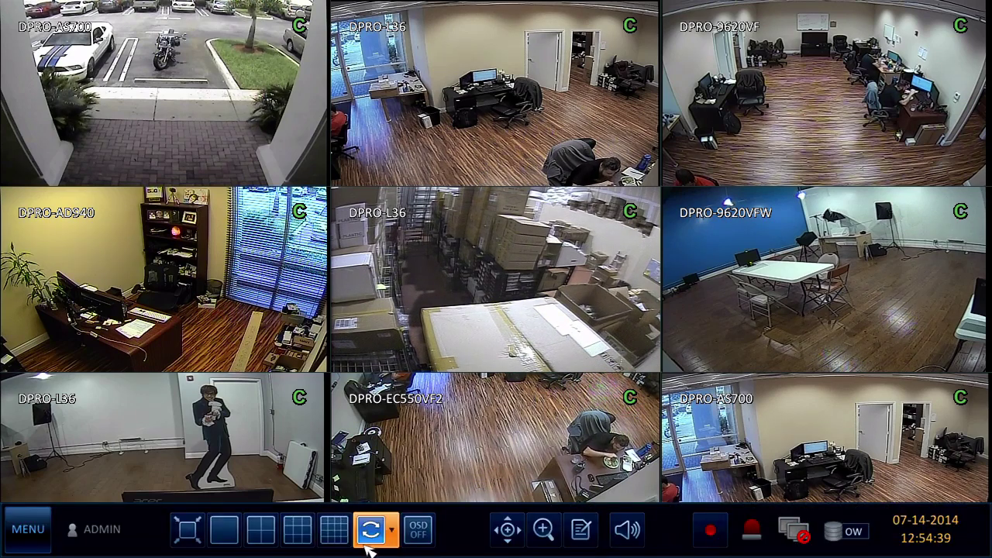
pyautogui.click(348, 536)
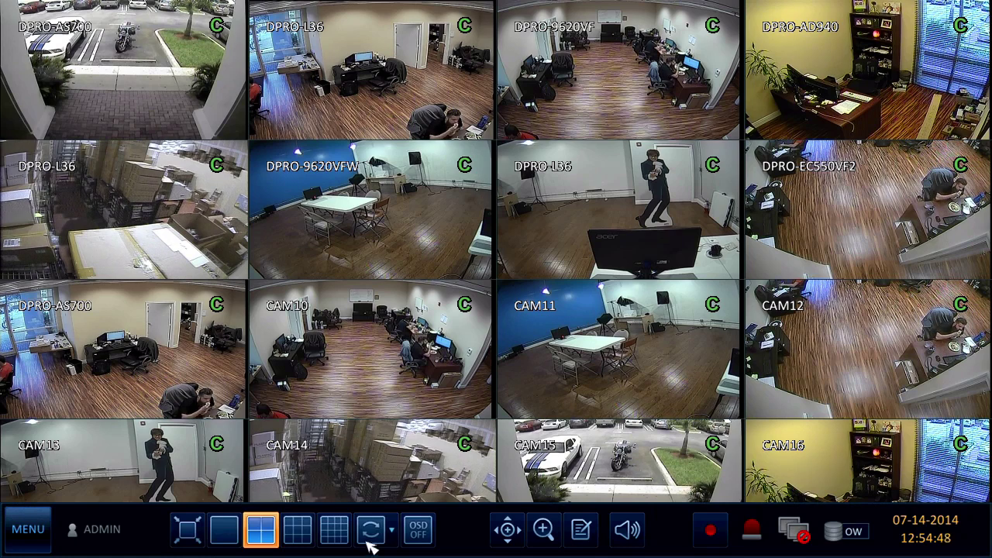
pyautogui.click(391, 533)
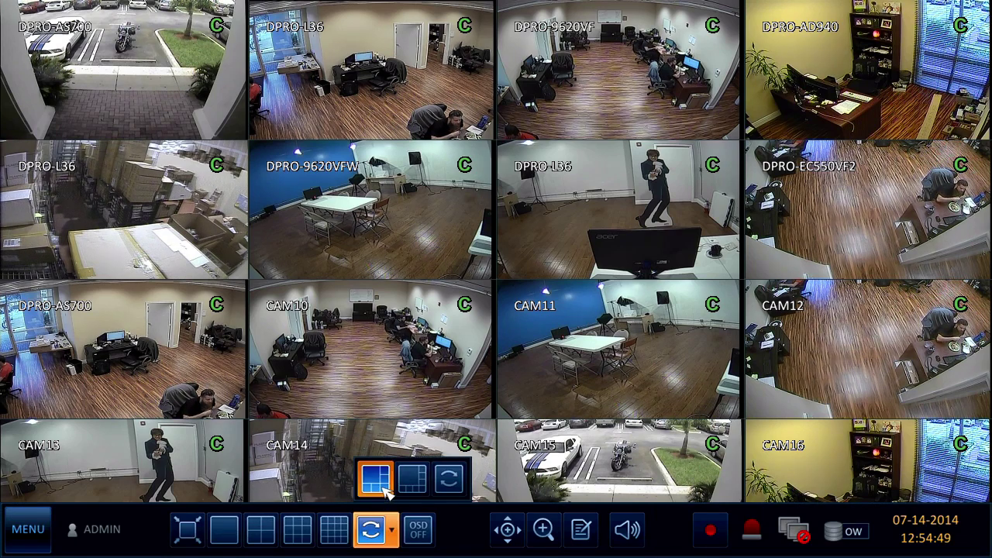
pyautogui.click(385, 493)
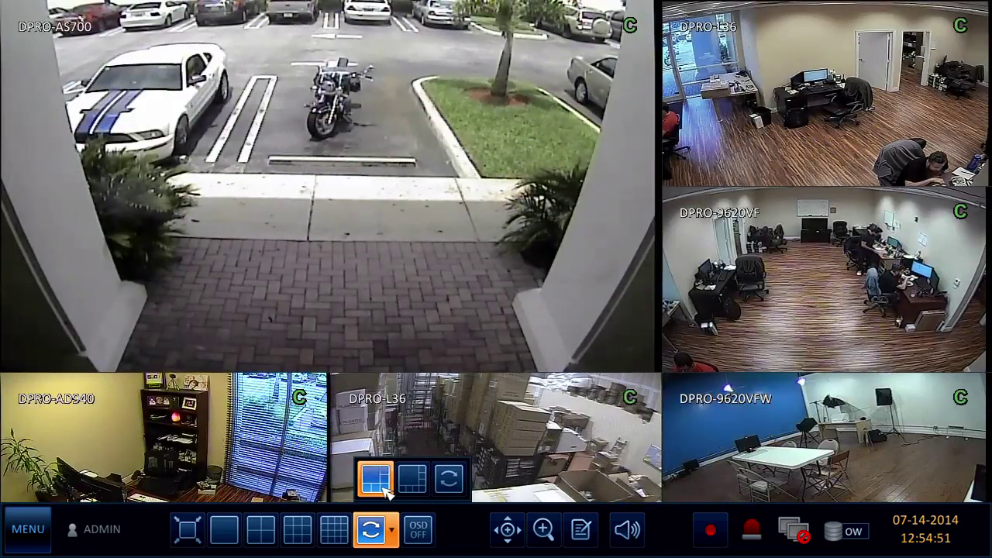
pyautogui.click(408, 493)
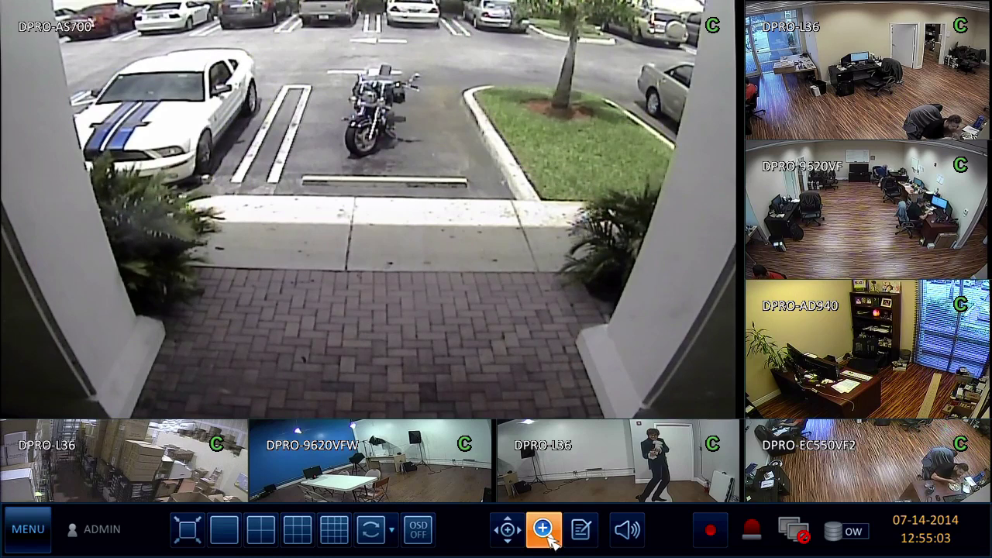
pyautogui.moveTo(920, 169)
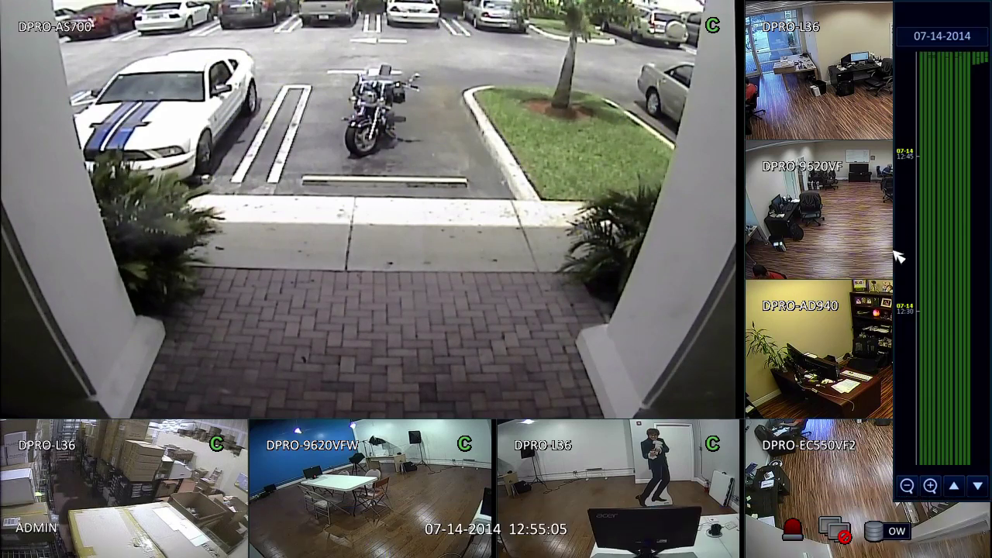
# Show camera DPRO-L36 full screen and start digital zoom on it
pyautogui.doubleClick(889, 111)
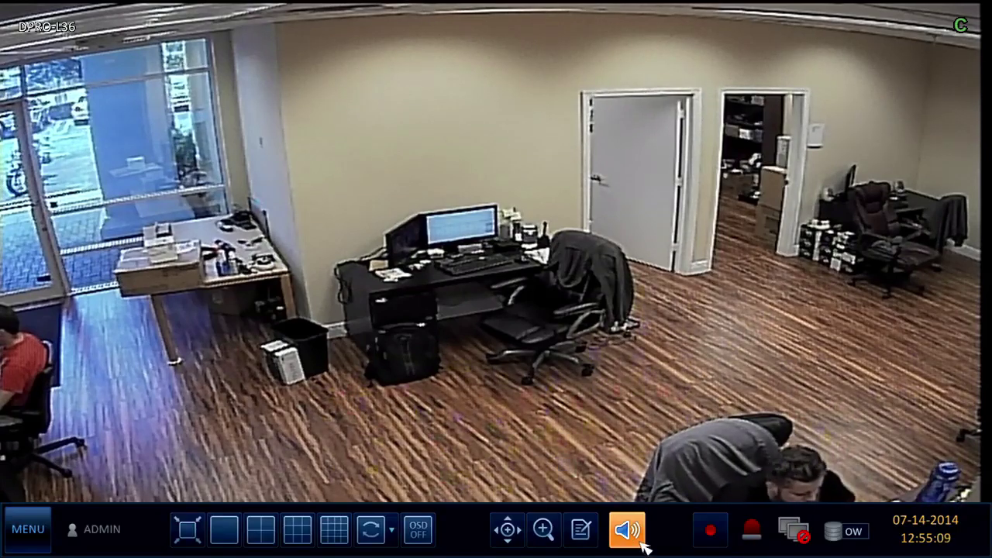
pyautogui.click(543, 529)
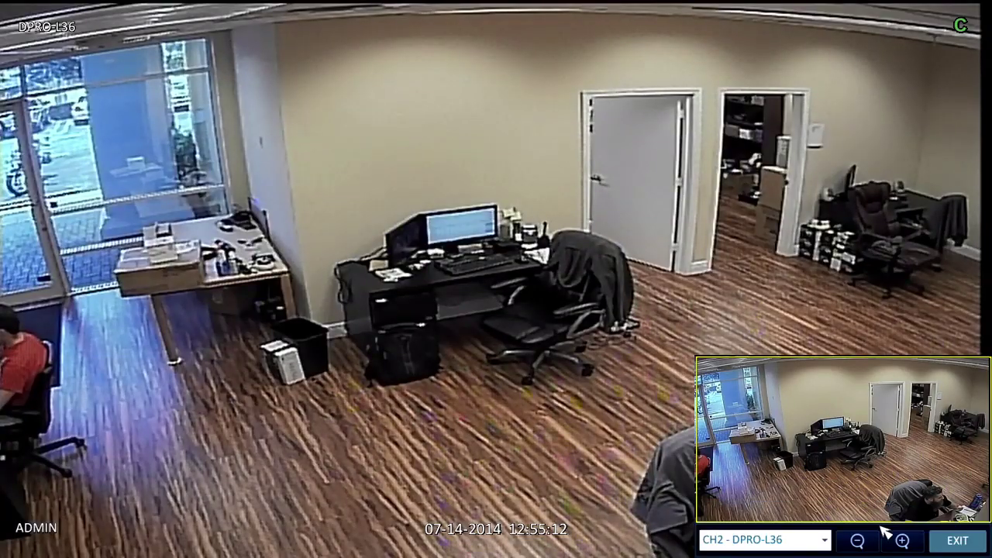
# Magnify the DPRO-L36 office image, pan toward the lower-right desks, then zoom back out
pyautogui.click(901, 542)
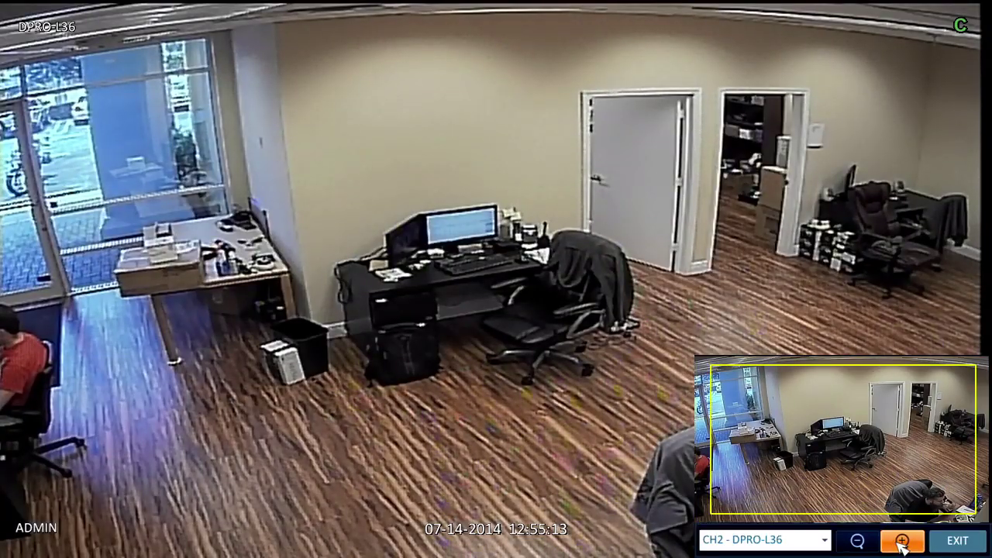
pyautogui.click(901, 545)
pyautogui.click(901, 545)
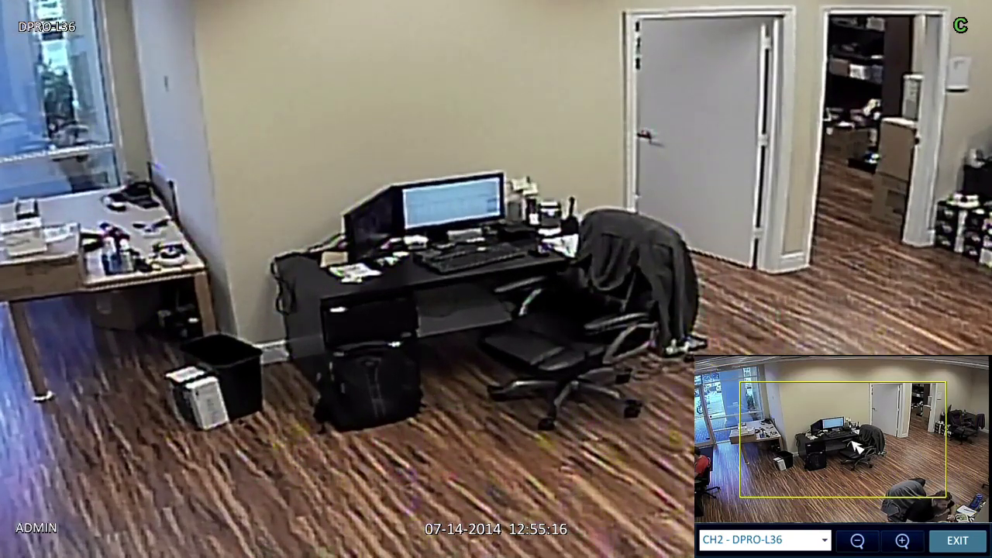
pyautogui.moveTo(855, 446); pyautogui.dragTo(918, 510)
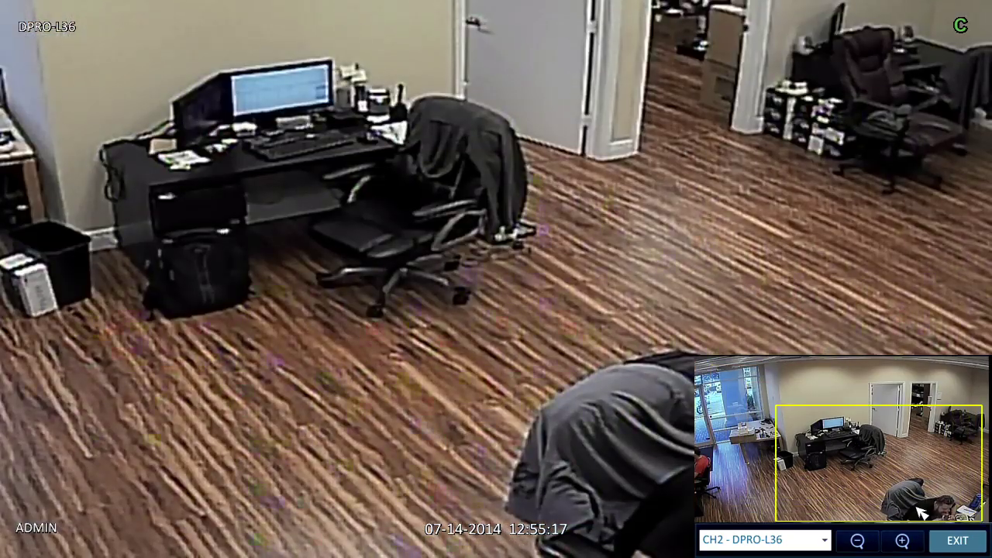
pyautogui.click(901, 543)
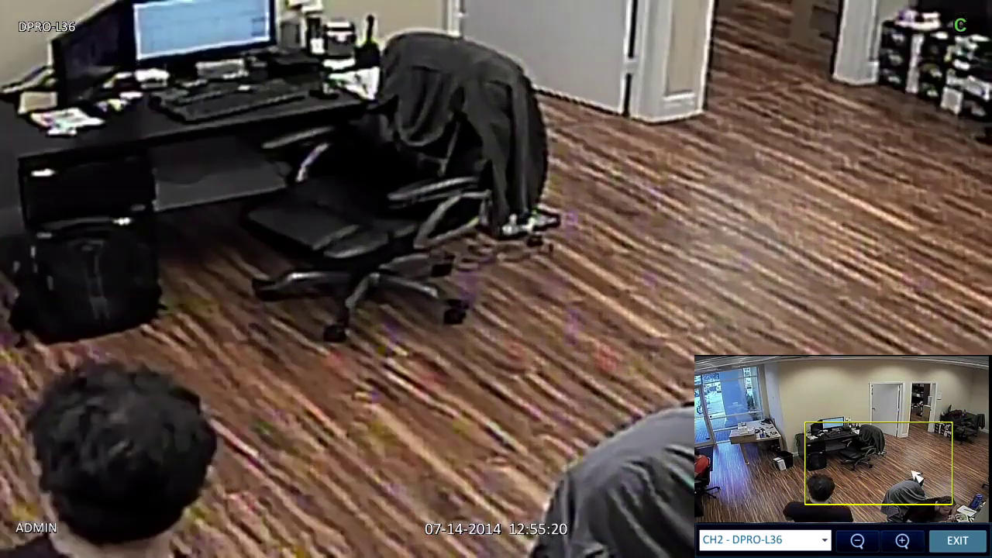
pyautogui.moveTo(916, 475); pyautogui.dragTo(947, 508)
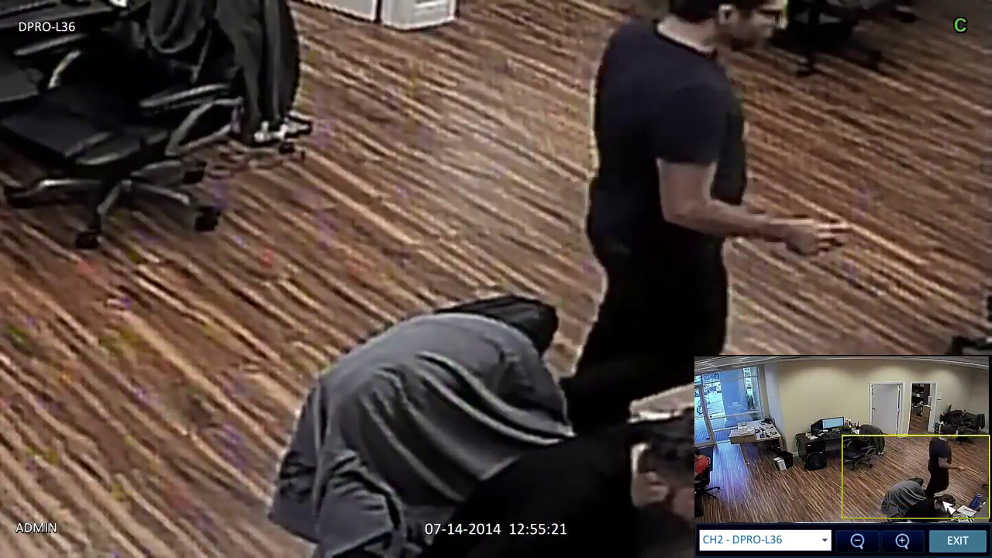
pyautogui.click(857, 540)
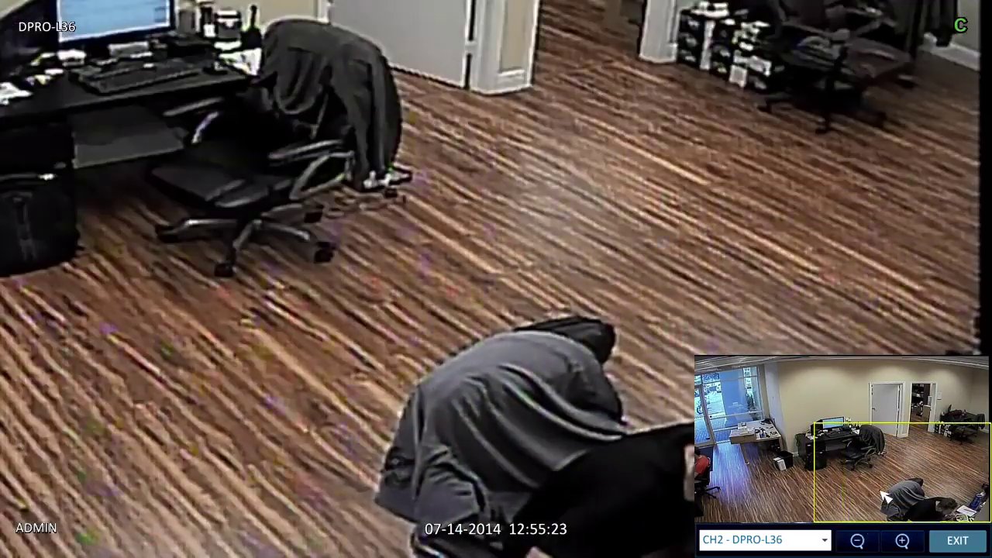
pyautogui.click(858, 542)
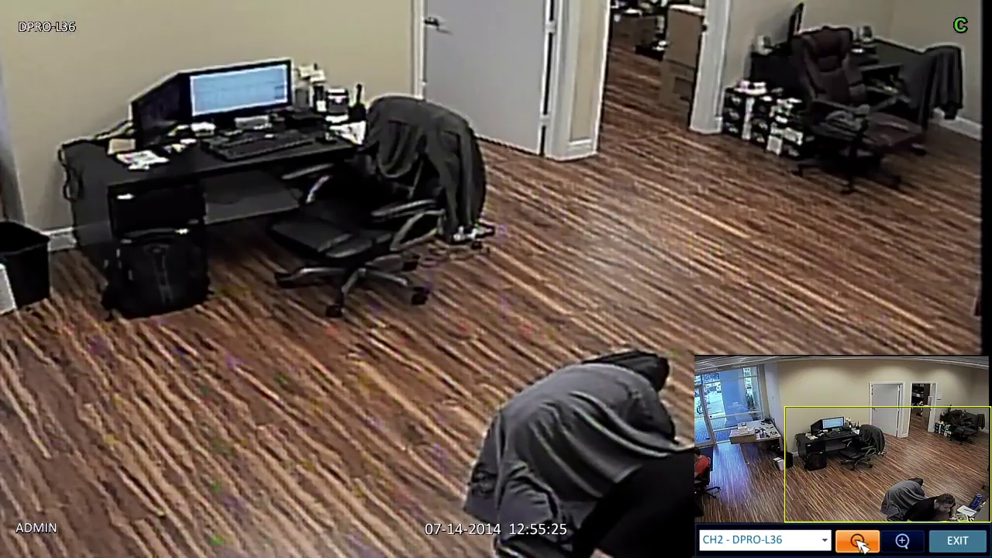
pyautogui.click(858, 543)
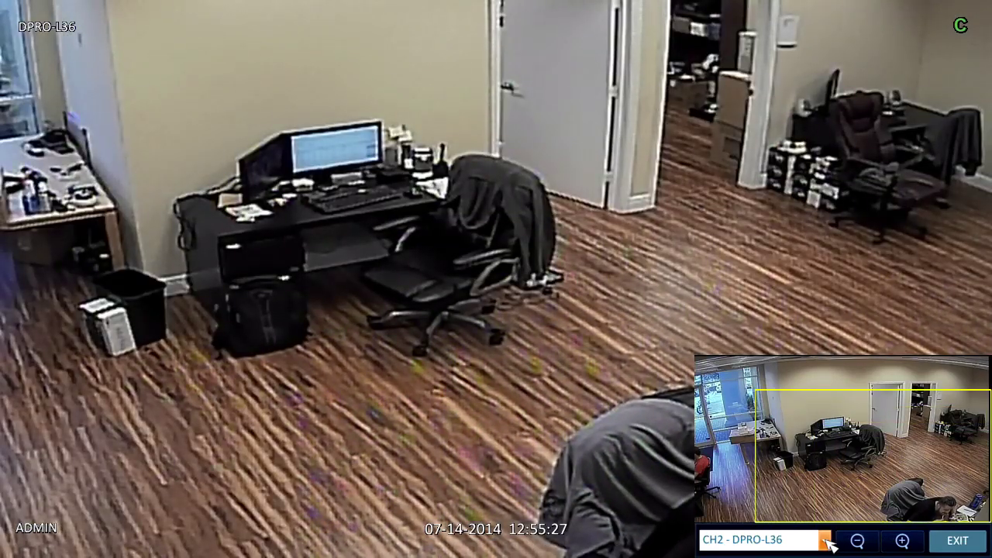
# Switch digital zoom to CH4 DPRO-AD940, zoom in and out on the desk, then exit
pyautogui.click(826, 541)
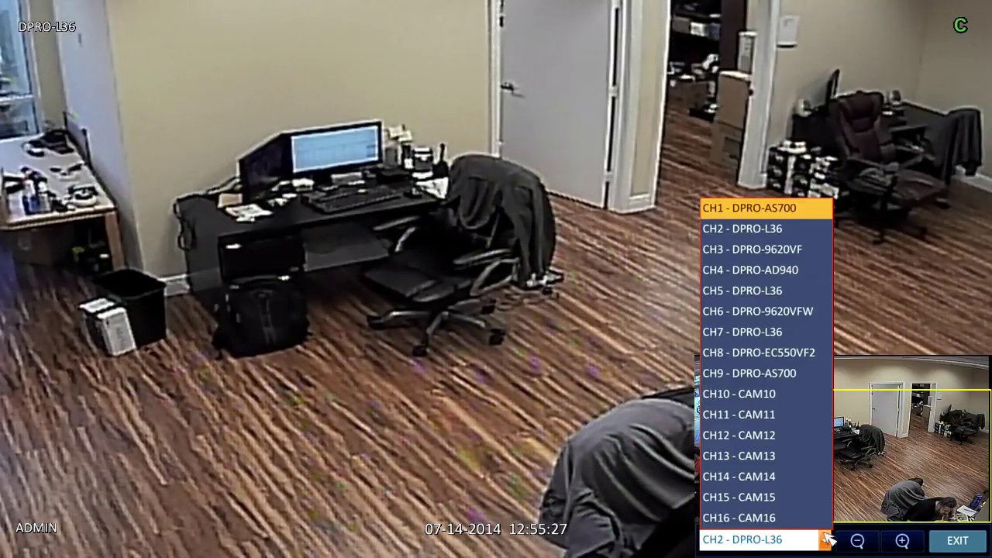
pyautogui.click(776, 271)
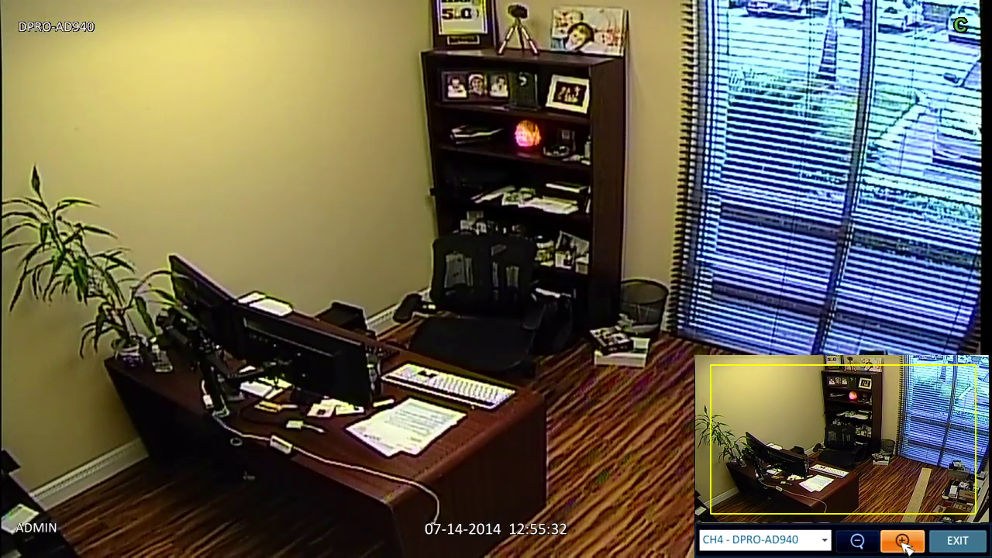
pyautogui.click(903, 541)
pyautogui.click(904, 542)
pyautogui.click(904, 542)
pyautogui.click(903, 542)
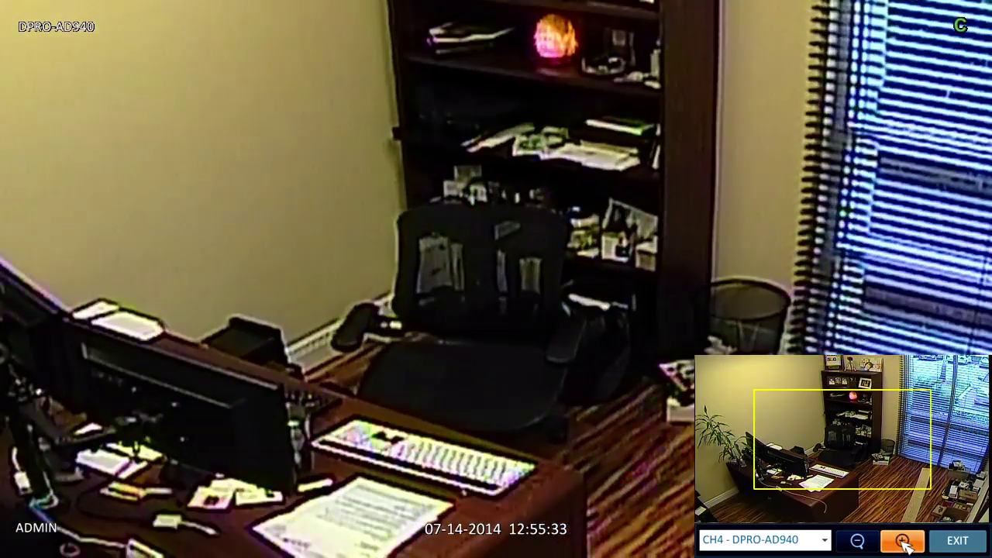
pyautogui.click(903, 542)
pyautogui.click(875, 542)
pyautogui.click(875, 542)
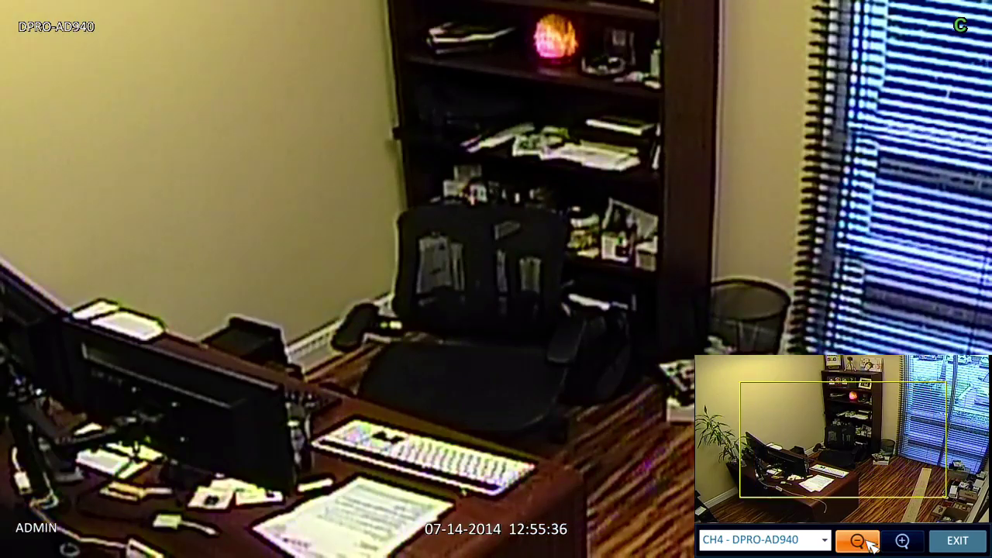
pyautogui.click(875, 542)
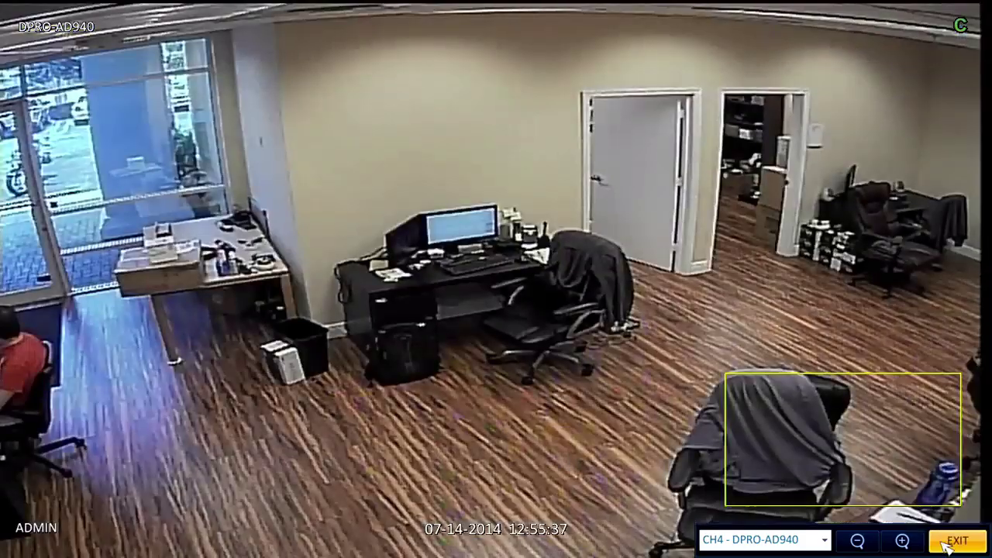
pyautogui.click(939, 545)
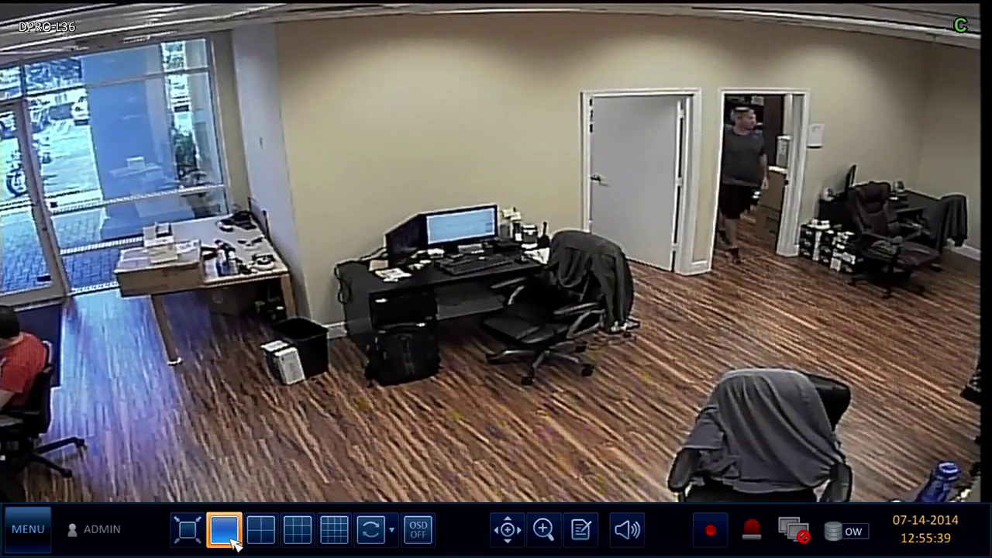
# Return to the four-camera split and open System Setup from the main menu
pyautogui.click(262, 531)
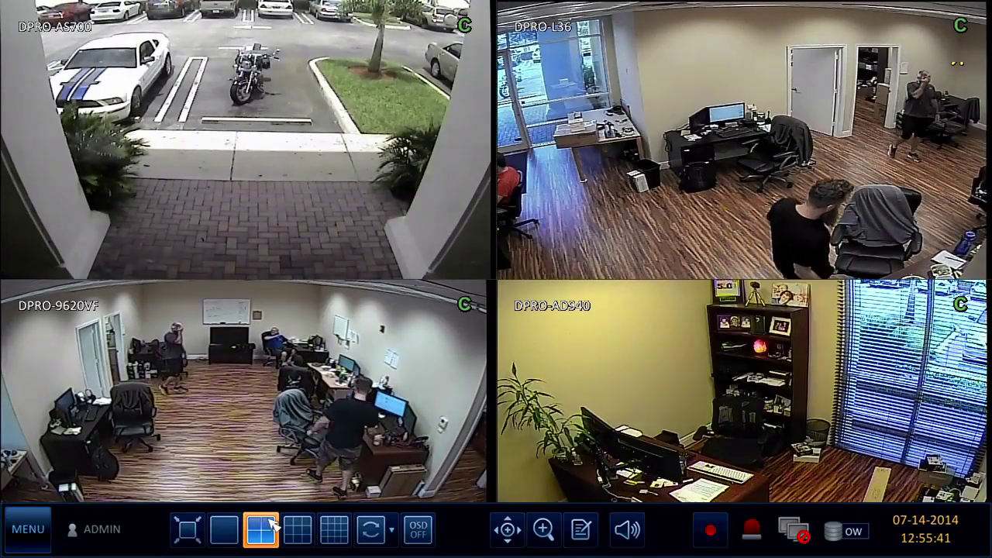
pyautogui.click(31, 533)
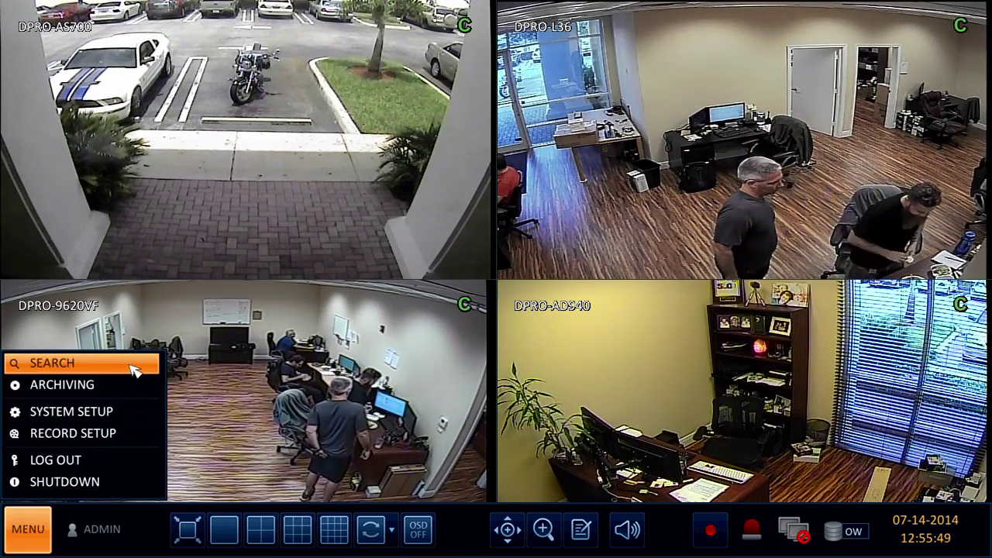
pyautogui.click(133, 416)
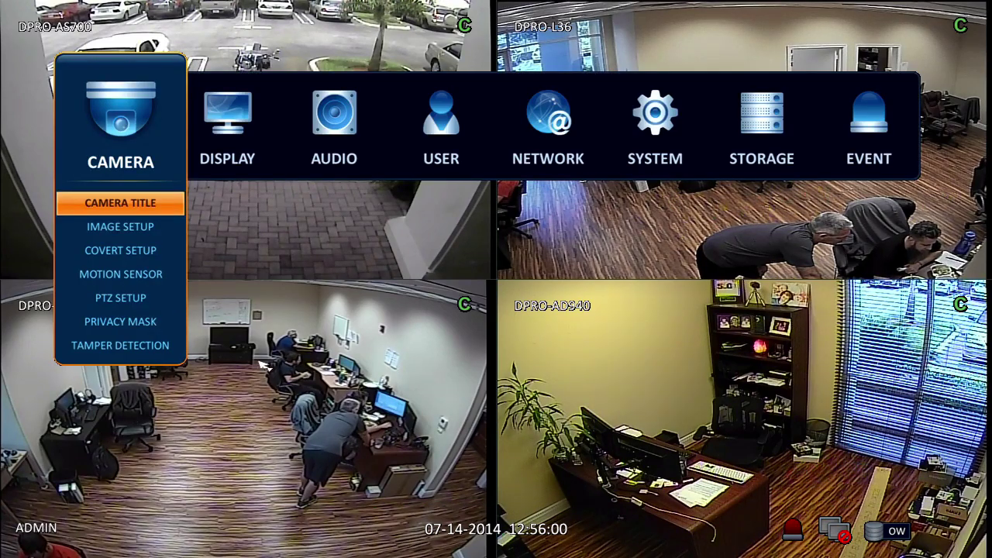
# Start editing camera 1's title, cancel to keep DPRO-AS700, and exit the camera settings
pyautogui.click(124, 203)
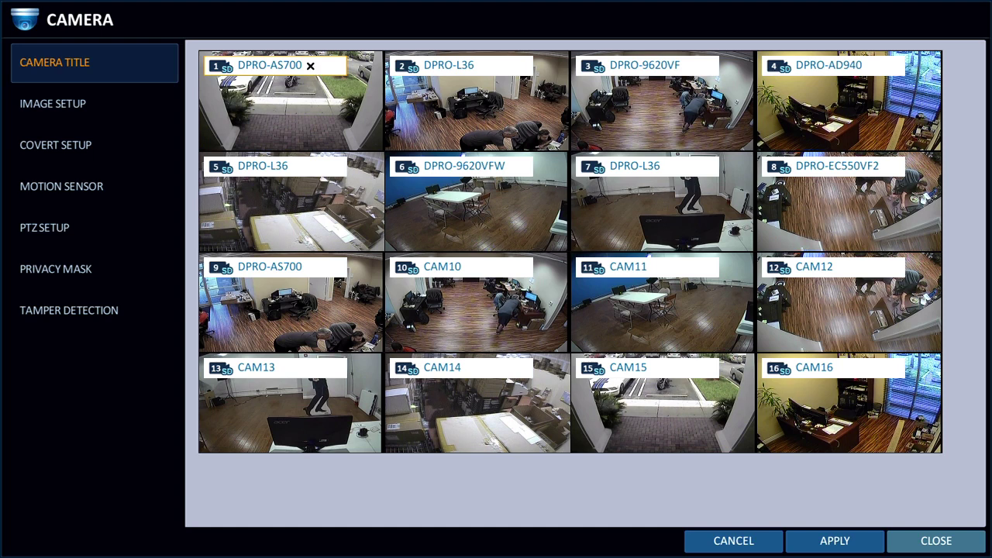
pyautogui.click(310, 66)
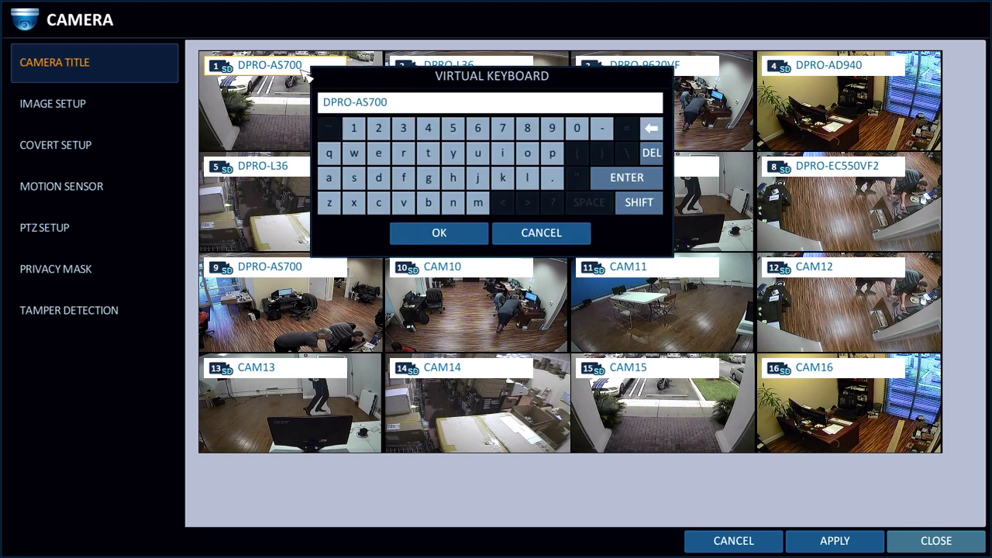
pyautogui.click(531, 241)
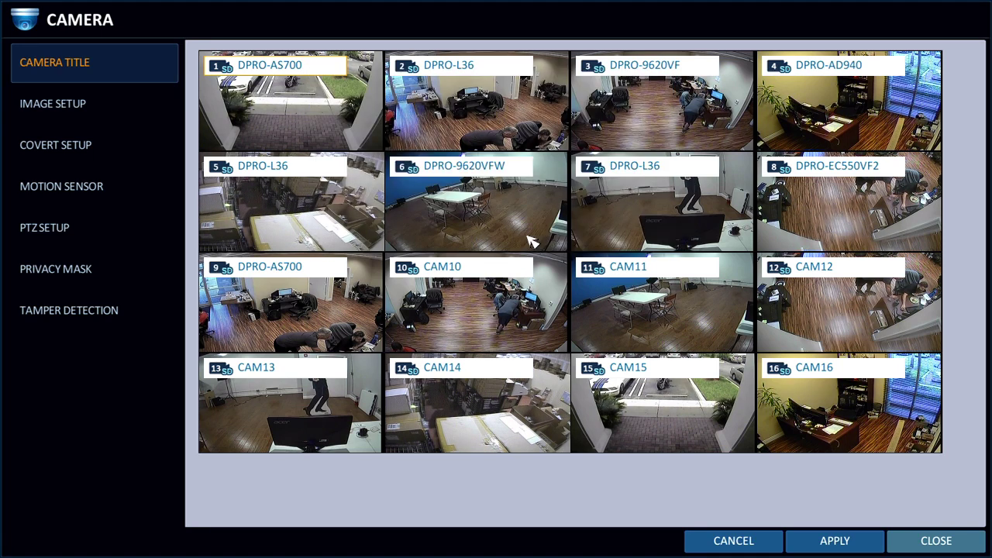
pyautogui.click(910, 545)
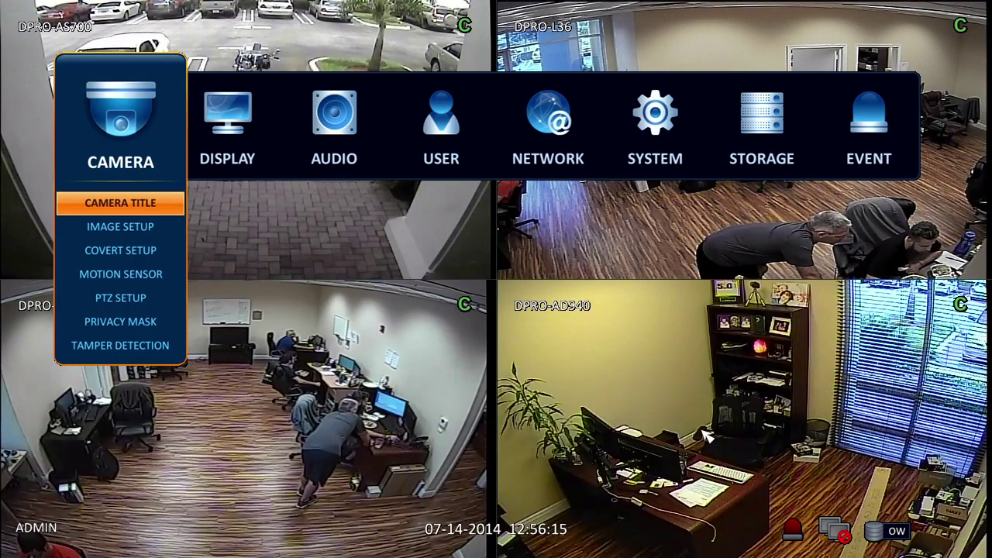
pyautogui.click(443, 137)
# View User Management with only ADMIN listed, cancel adding a new user, and exit
pyautogui.click(457, 209)
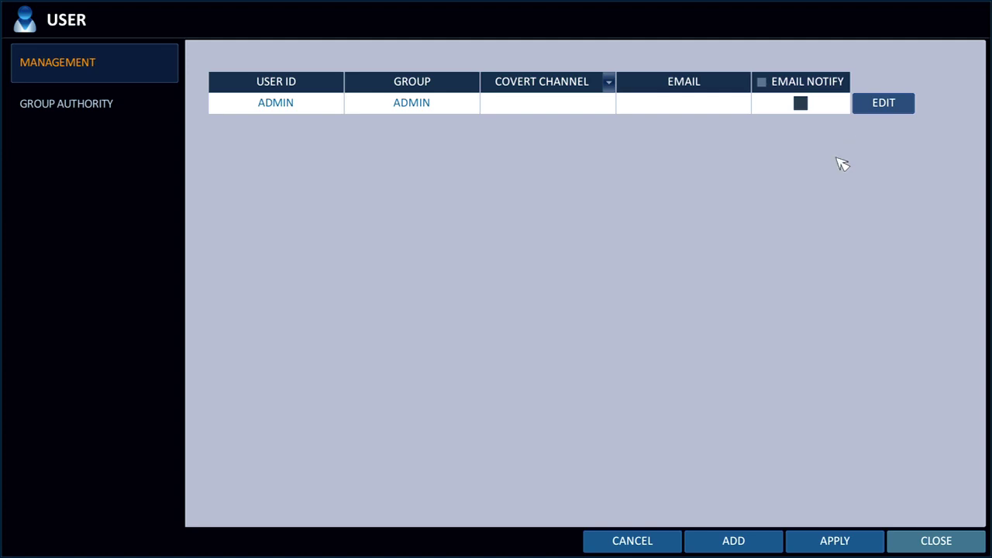
pyautogui.click(743, 545)
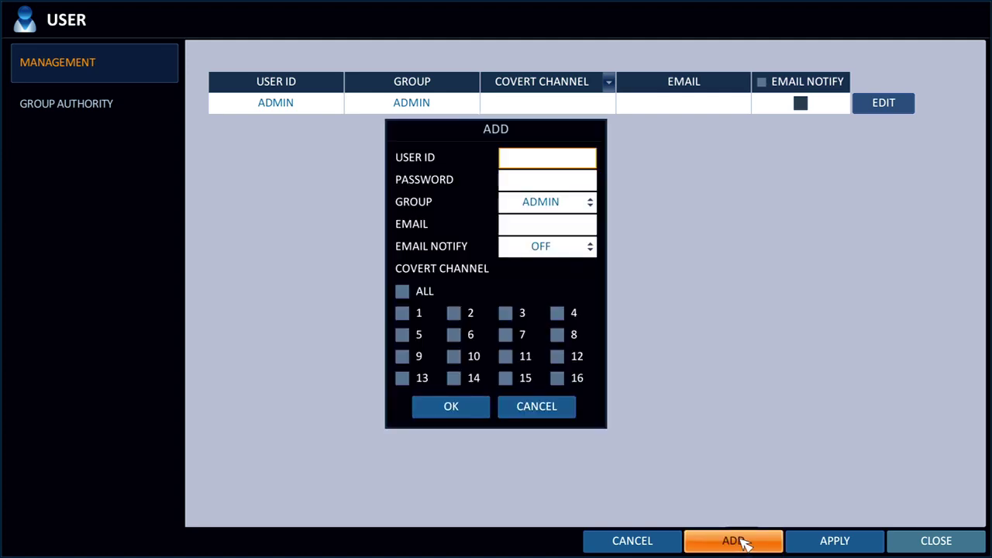
pyautogui.click(538, 409)
pyautogui.click(911, 544)
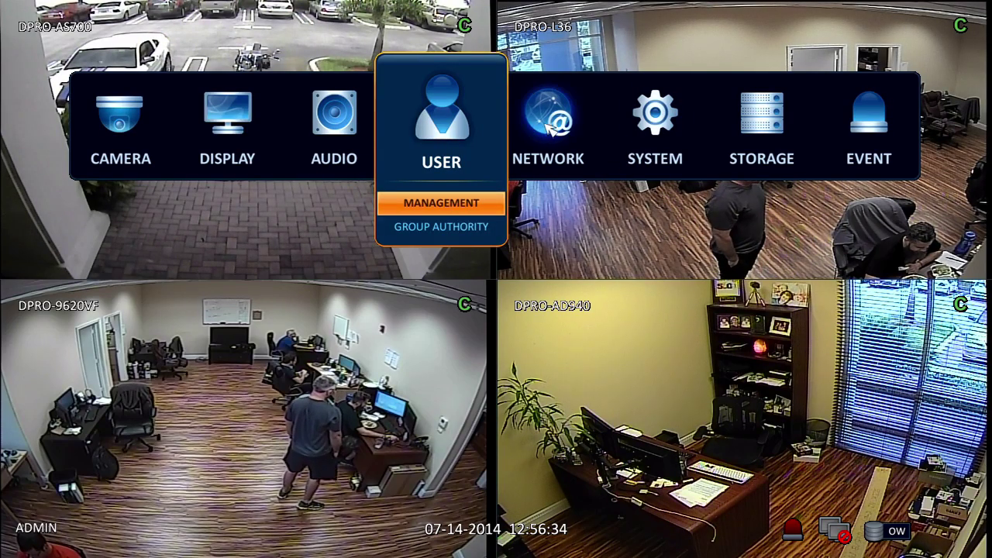
pyautogui.click(549, 125)
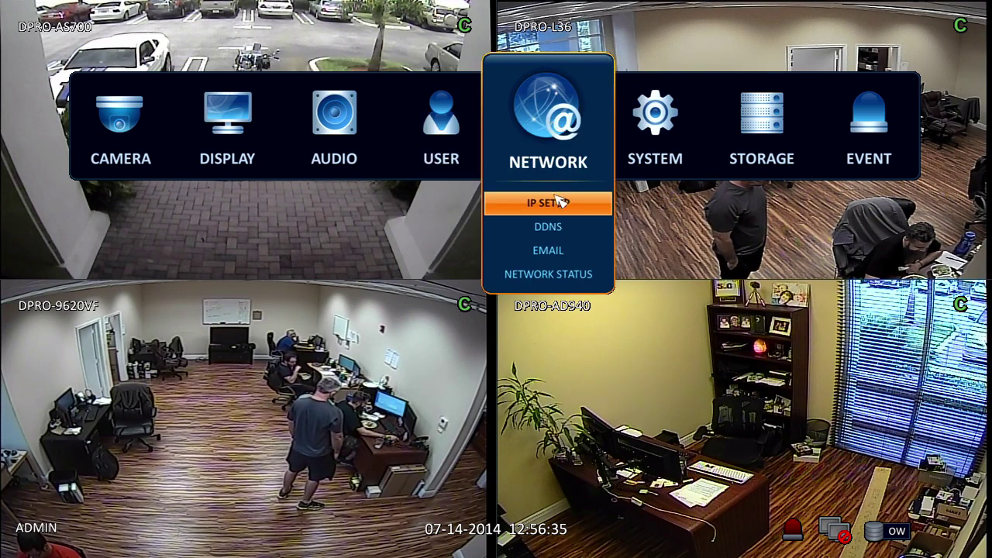
# Review IP Setup (DHCP on, ports 5554 and 8080) and close it unchanged
pyautogui.click(563, 212)
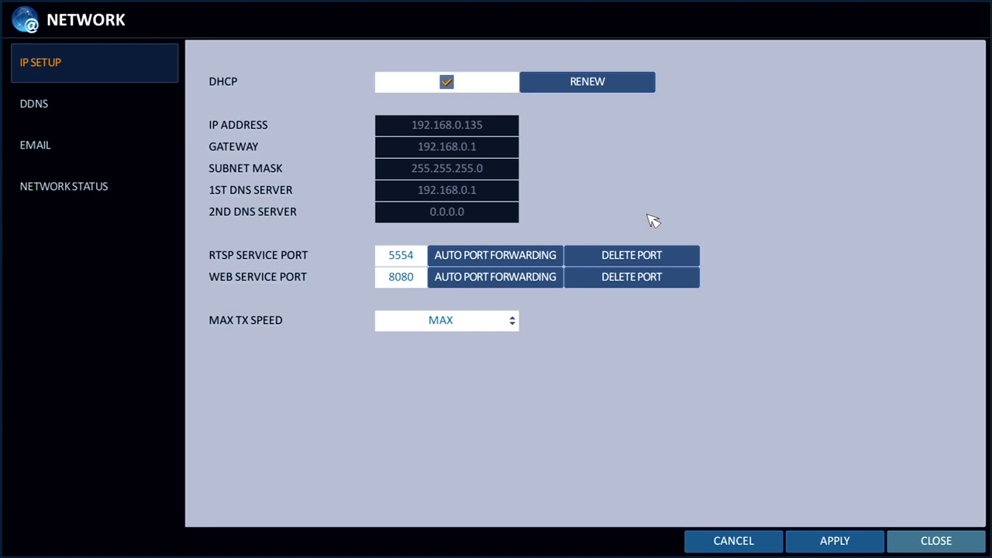
pyautogui.click(926, 545)
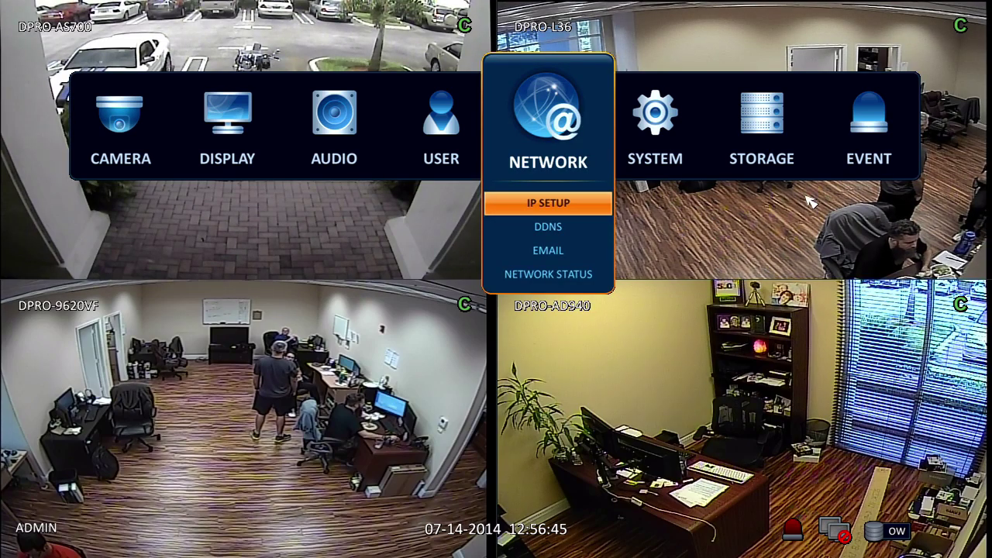
# Review Date/Time (NTP sync on, GMT-05:00) and System Information, then close the system settings
pyautogui.moveTo(663, 132)
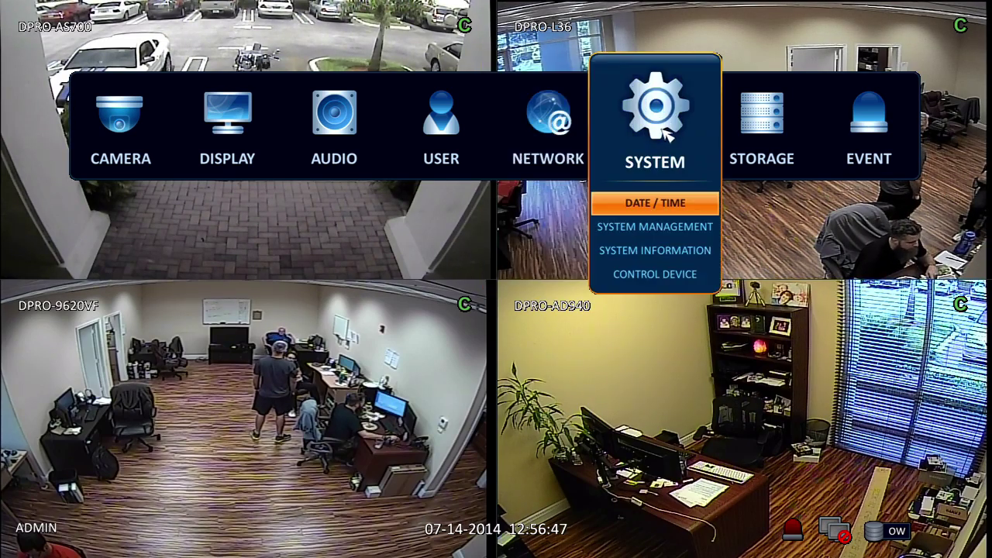
pyautogui.click(662, 201)
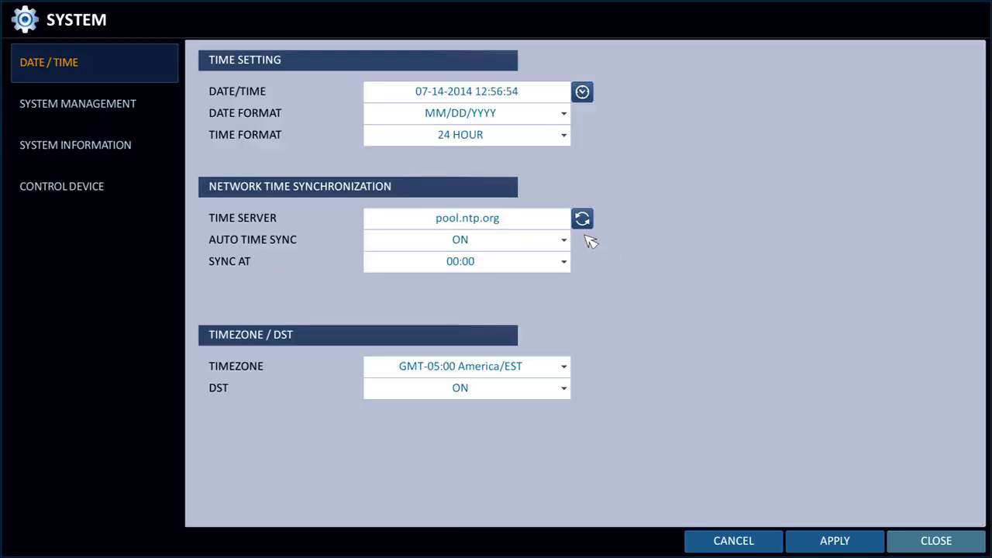
pyautogui.click(104, 149)
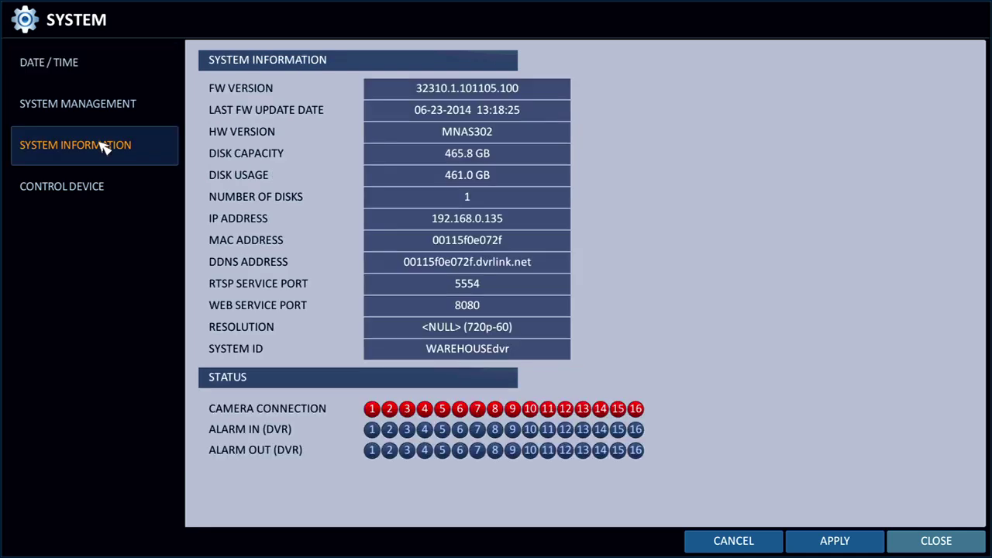
pyautogui.click(935, 547)
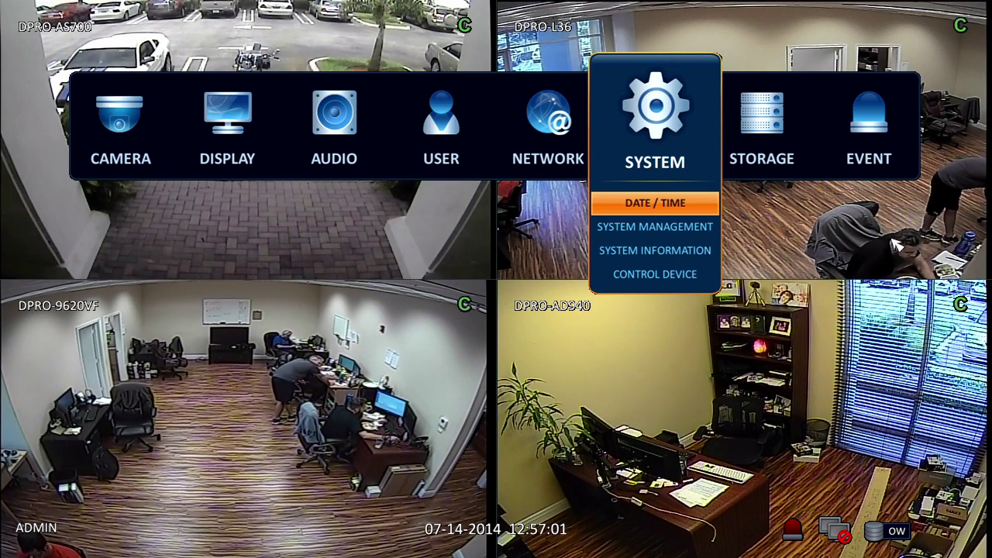
# Check internal and external disk information, showing DISK 3 at 465.8 GB NORMAL, then close
pyautogui.moveTo(796, 178)
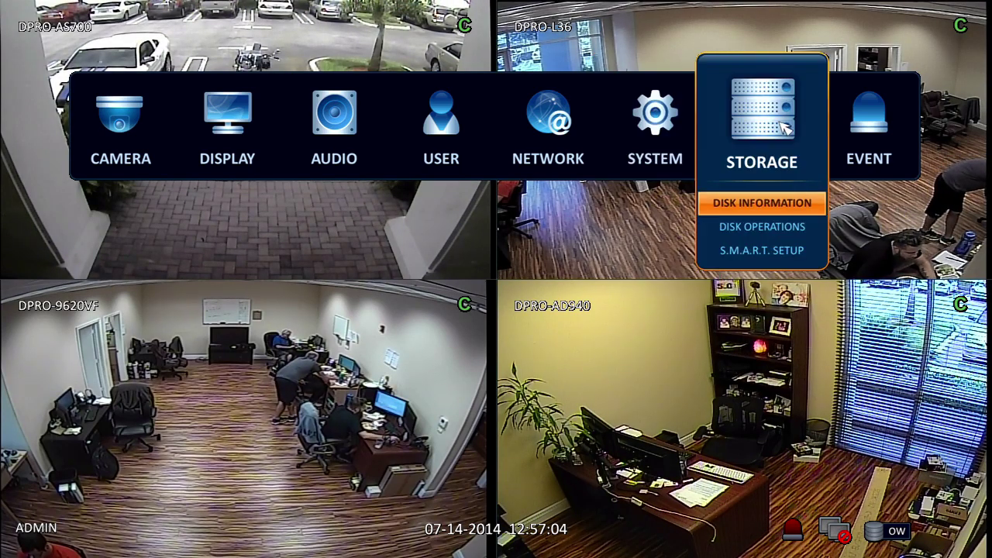
pyautogui.click(787, 203)
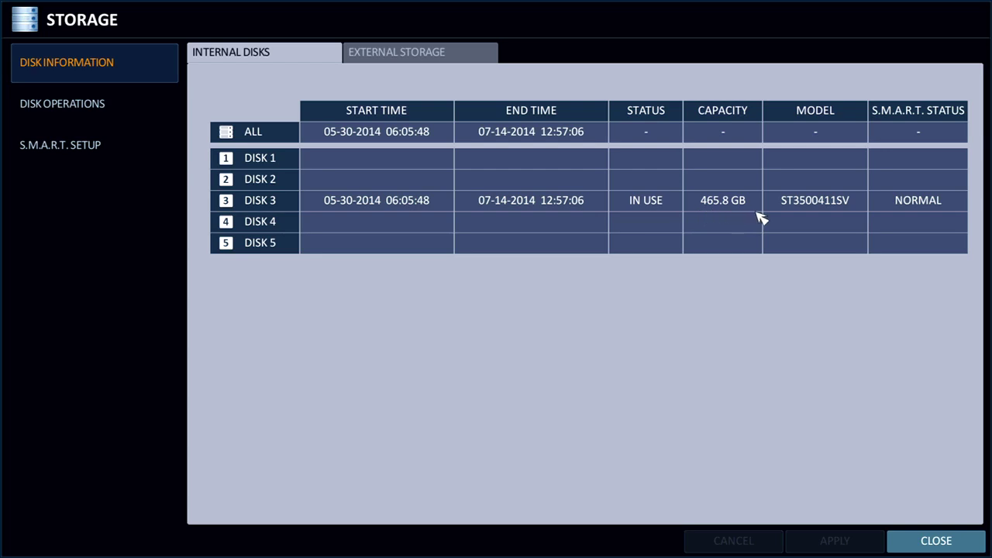
pyautogui.click(448, 52)
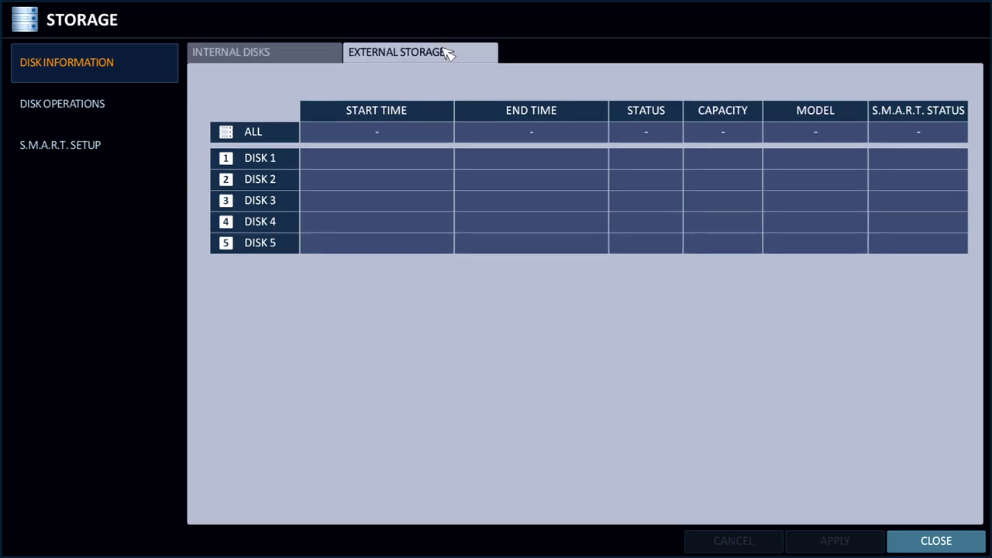
pyautogui.click(926, 542)
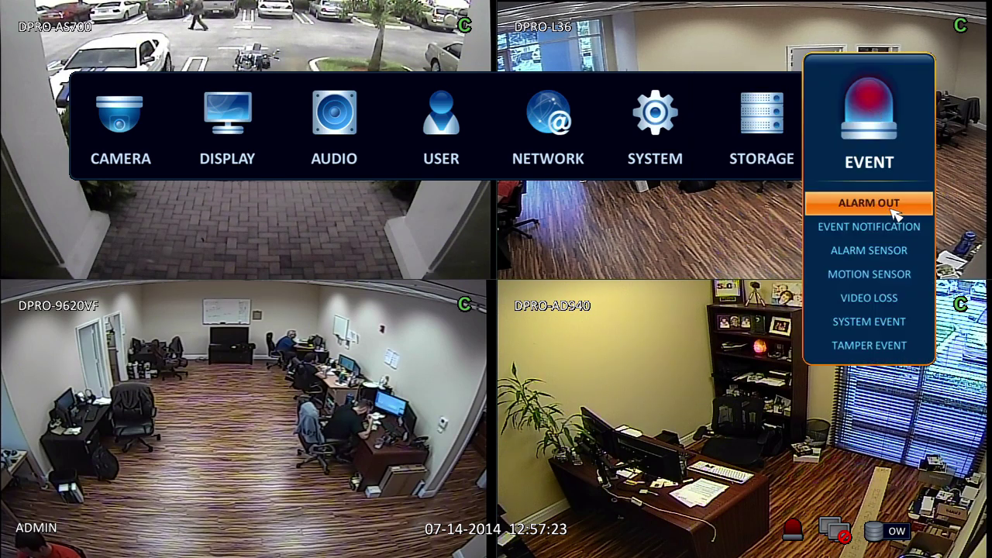
# Review Alarm Out and the Display and Email notification tabs, then show the Alarm Sensor table of SENSOR1–16 (N/O)
pyautogui.click(892, 211)
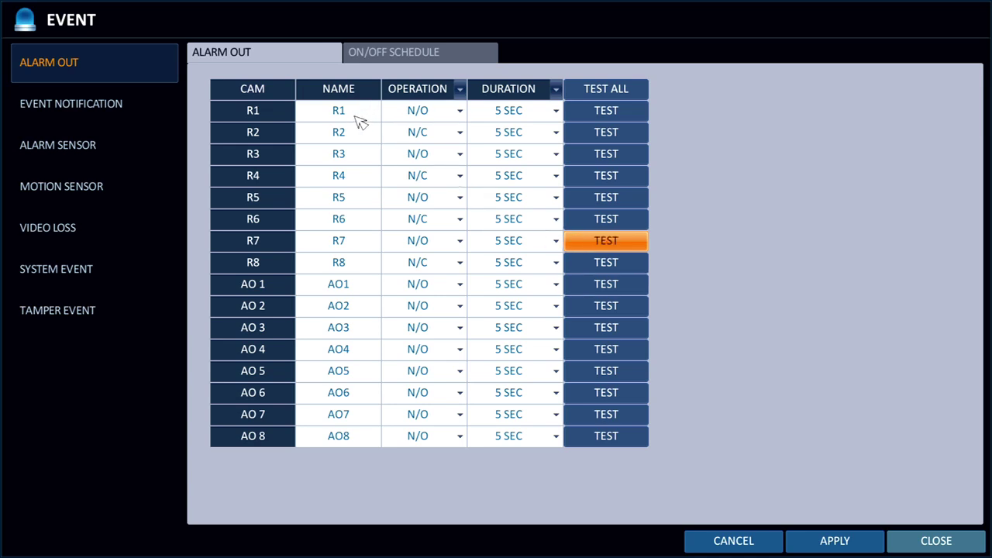
pyautogui.click(64, 109)
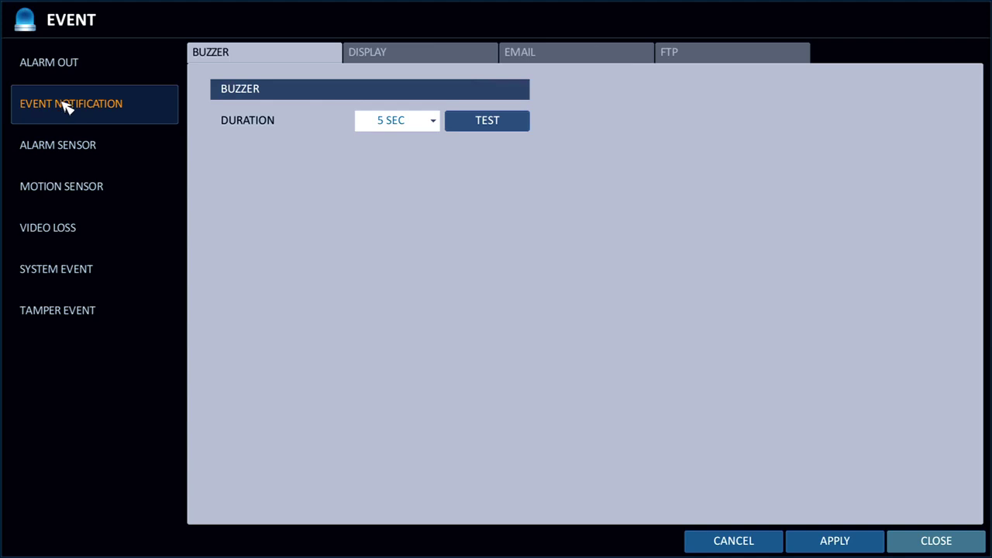
pyautogui.click(451, 51)
pyautogui.click(593, 55)
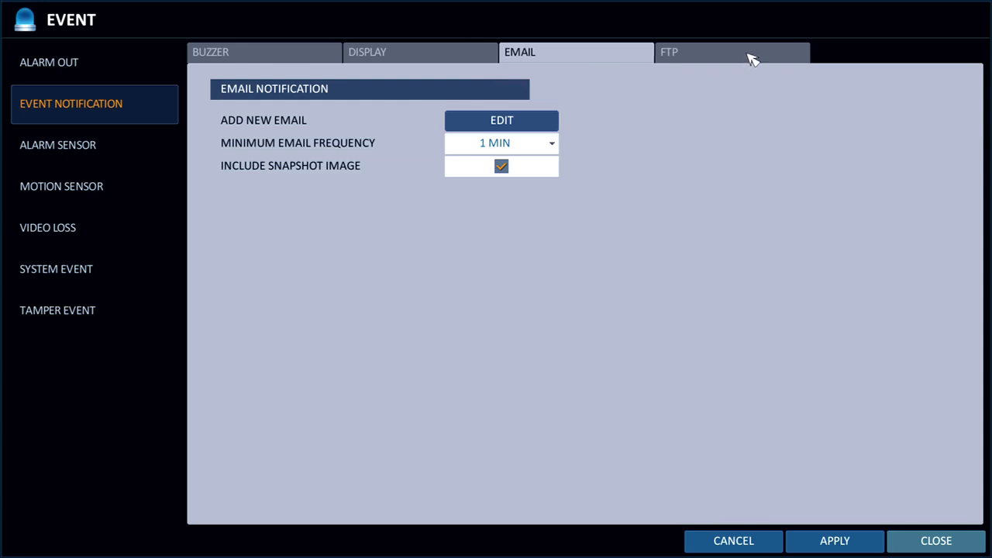
pyautogui.click(54, 147)
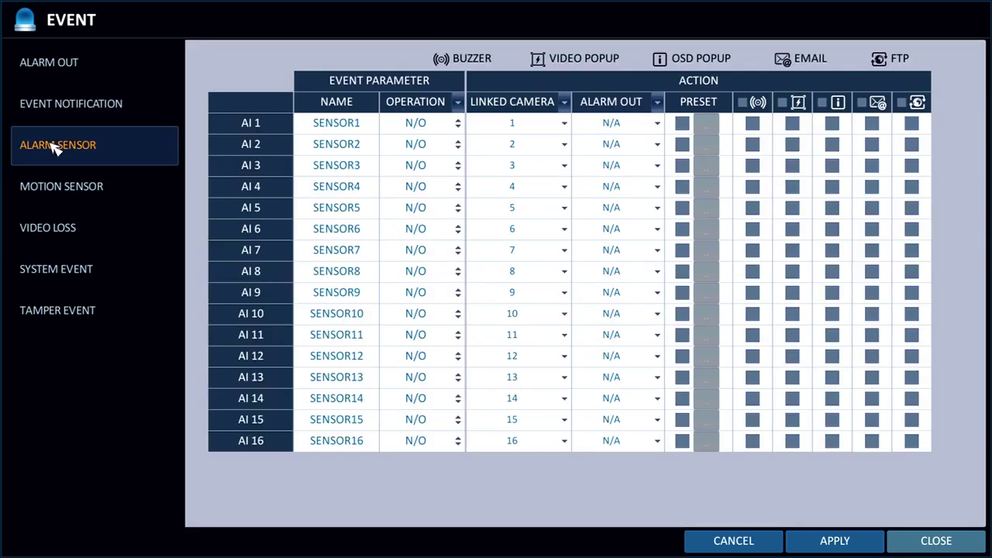
pyautogui.click(752, 123)
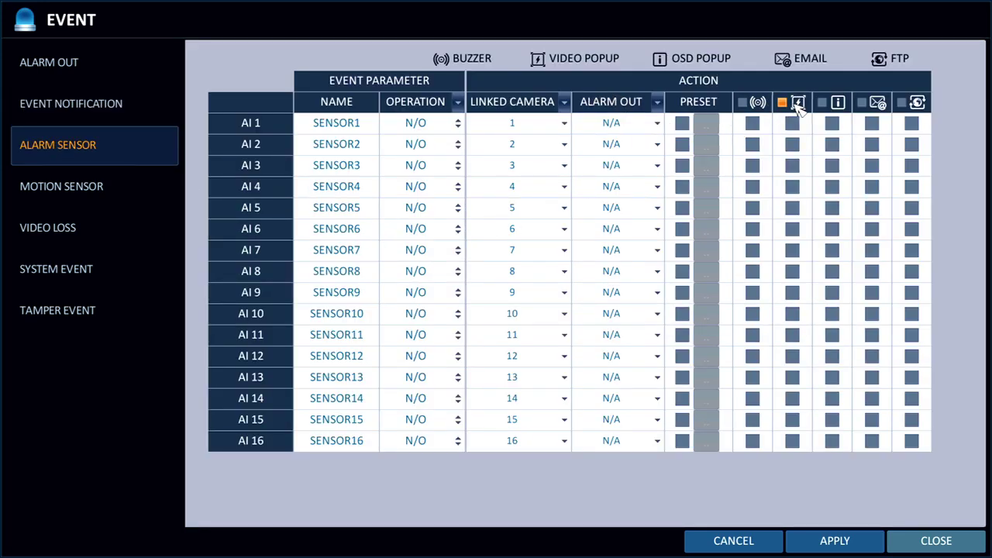